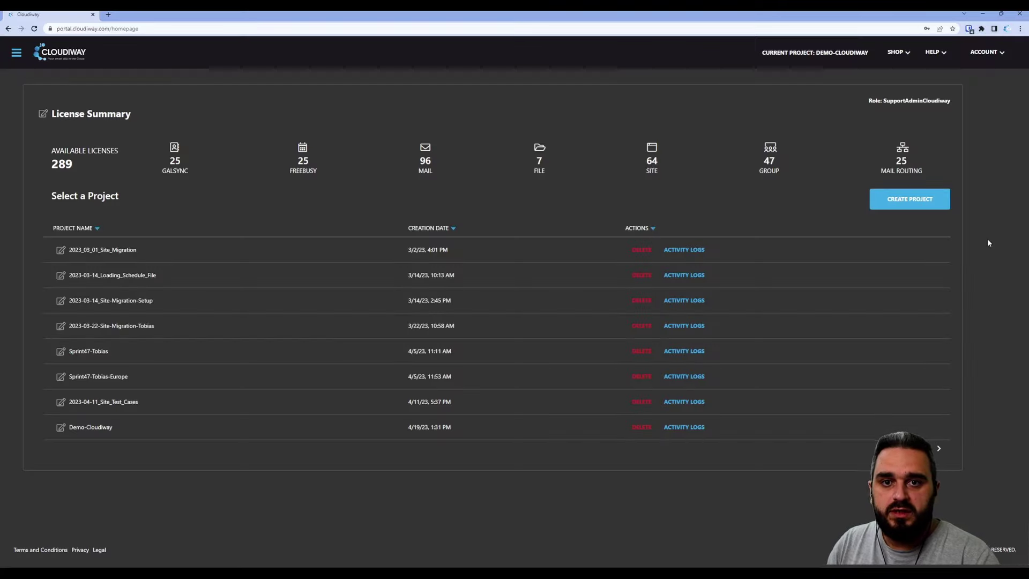
- Create a new project named Demo-Cloudiway with EastUS chosen as its data storage region
{"action": "left_click", "coordinate": [925, 200]}
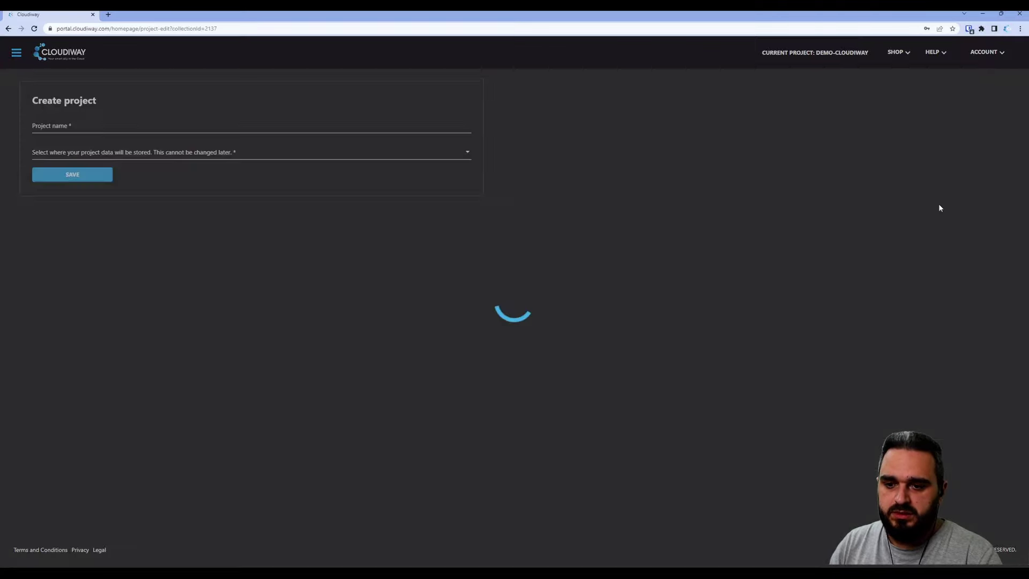
{"action": "left_click", "coordinate": [371, 125]}
{"action": "type", "text": "Demo-Cloudiway"}
{"action": "left_click", "coordinate": [297, 150]}
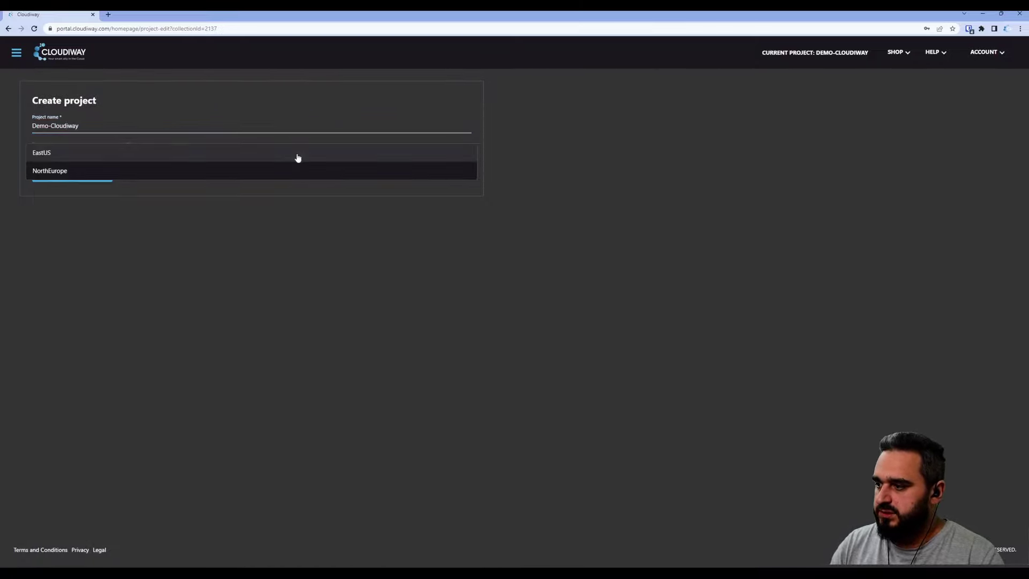
{"action": "left_click", "coordinate": [278, 153]}
{"action": "left_click", "coordinate": [98, 176]}
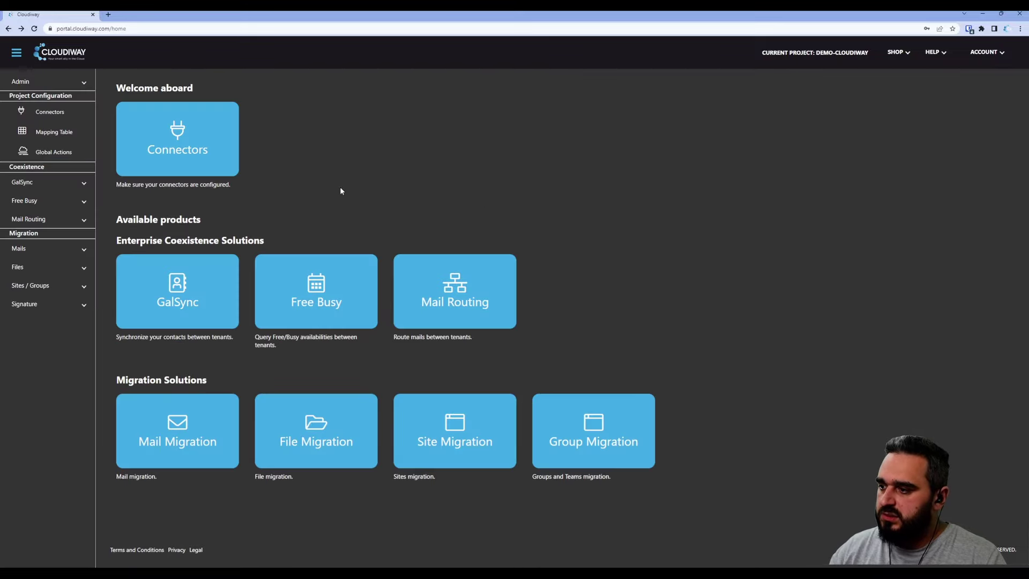
- Create a new GSuite Source connector with Mail enabled, named Demo-Cloudiway-Google, and proceed to Configuration
{"action": "left_click", "coordinate": [189, 143]}
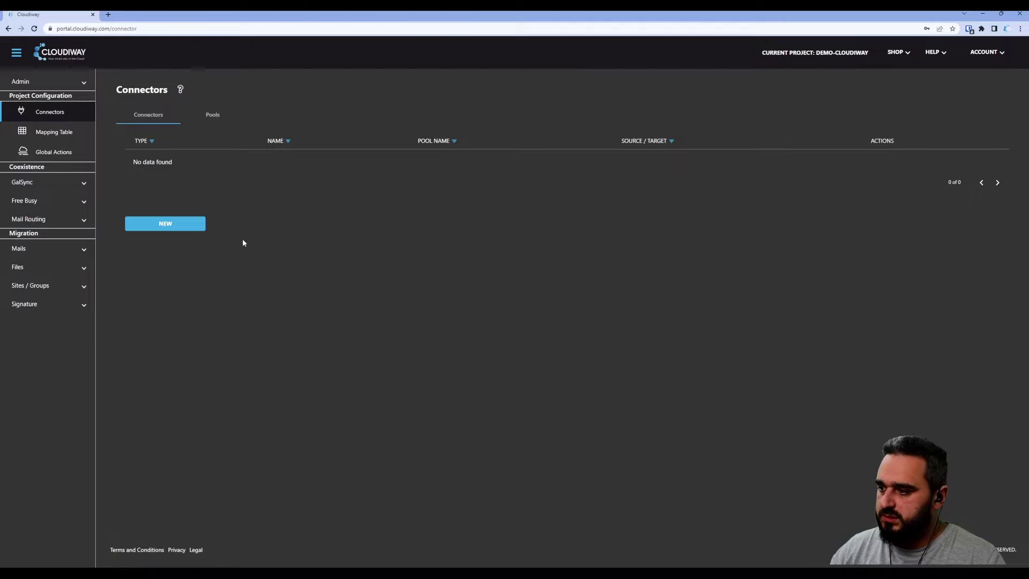
{"action": "left_click", "coordinate": [169, 225]}
{"action": "left_click", "coordinate": [236, 167]}
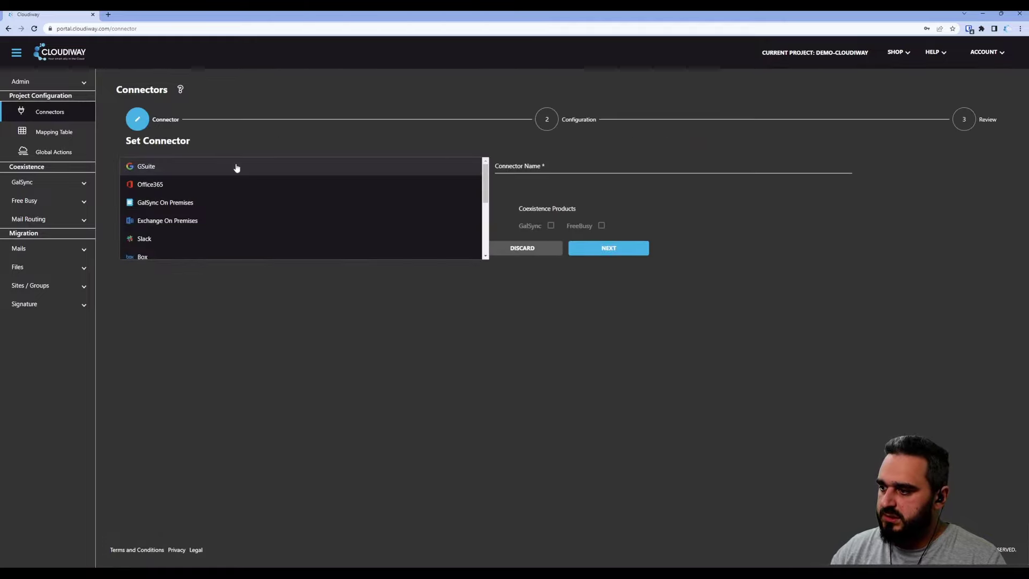
{"action": "left_click", "coordinate": [225, 167]}
{"action": "left_click", "coordinate": [130, 190]}
{"action": "left_click", "coordinate": [148, 225]}
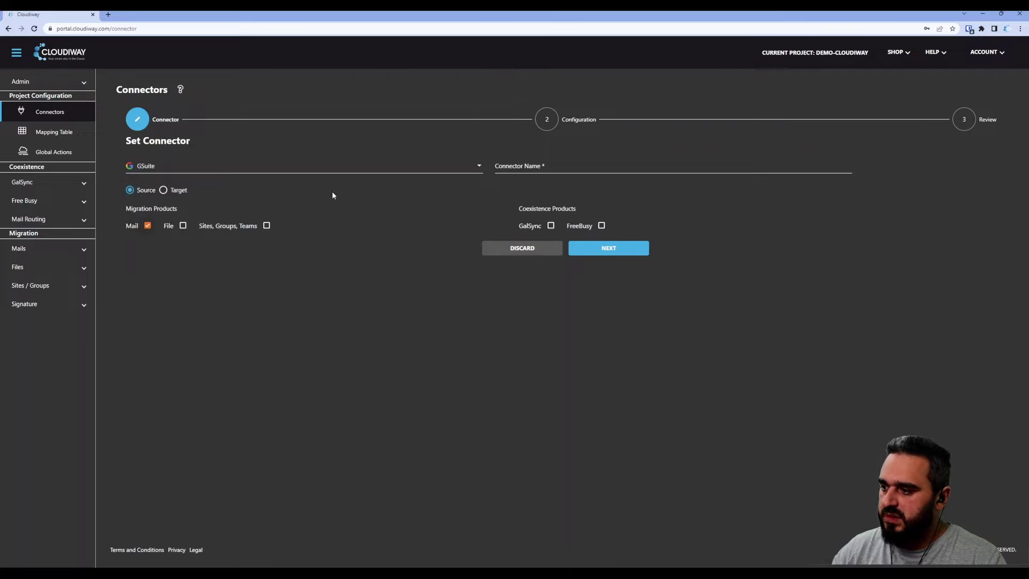
{"action": "left_click", "coordinate": [534, 166]}
{"action": "type", "text": "Demo"}
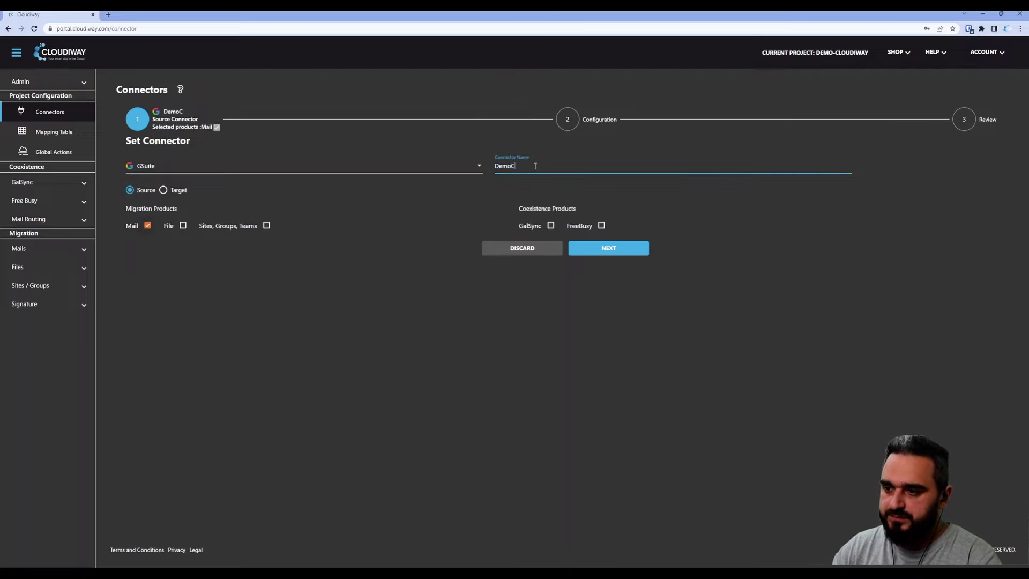
{"action": "type", "text": "-Cloudiway"}
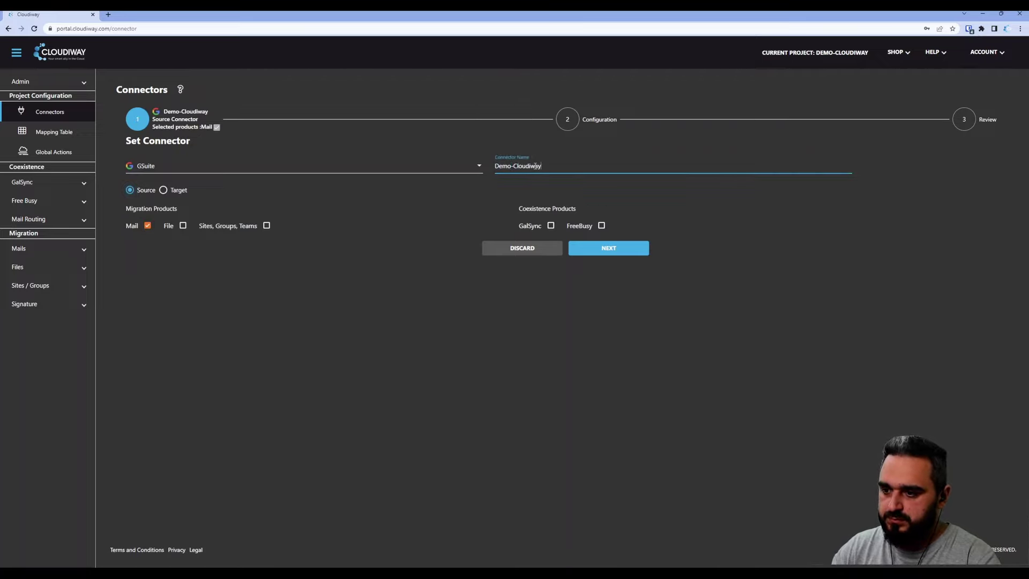
{"action": "type", "text": "-Google"}
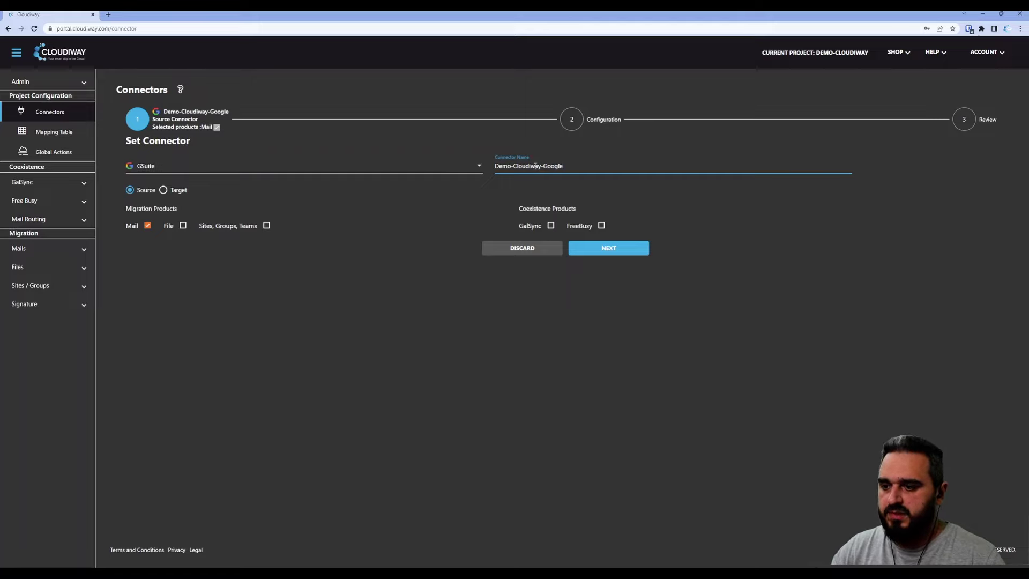
{"action": "left_click", "coordinate": [614, 256]}
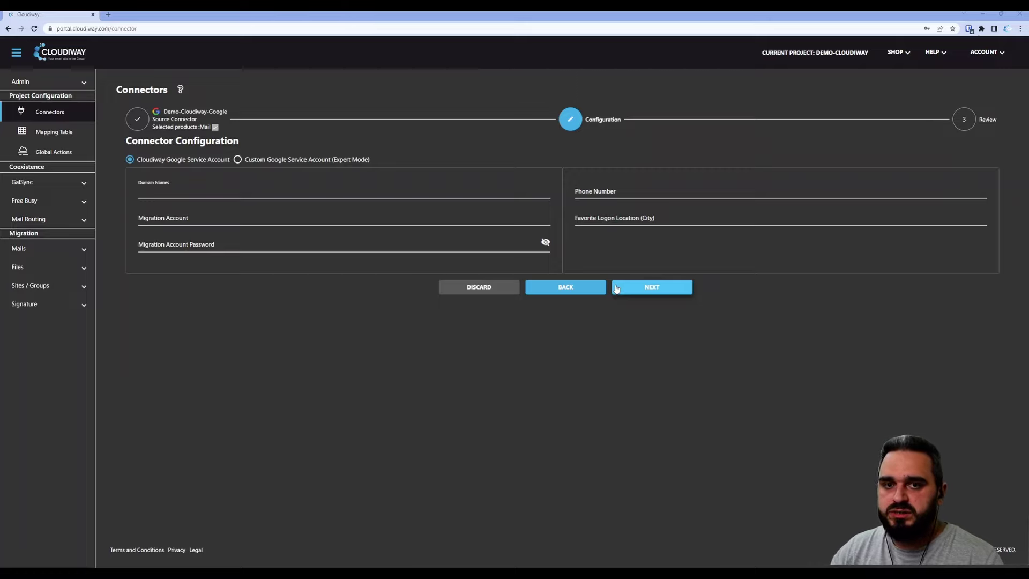
- Fill in the Google domain names, migration account and its password, then review and complete the connector
{"action": "left_click", "coordinate": [616, 288]}
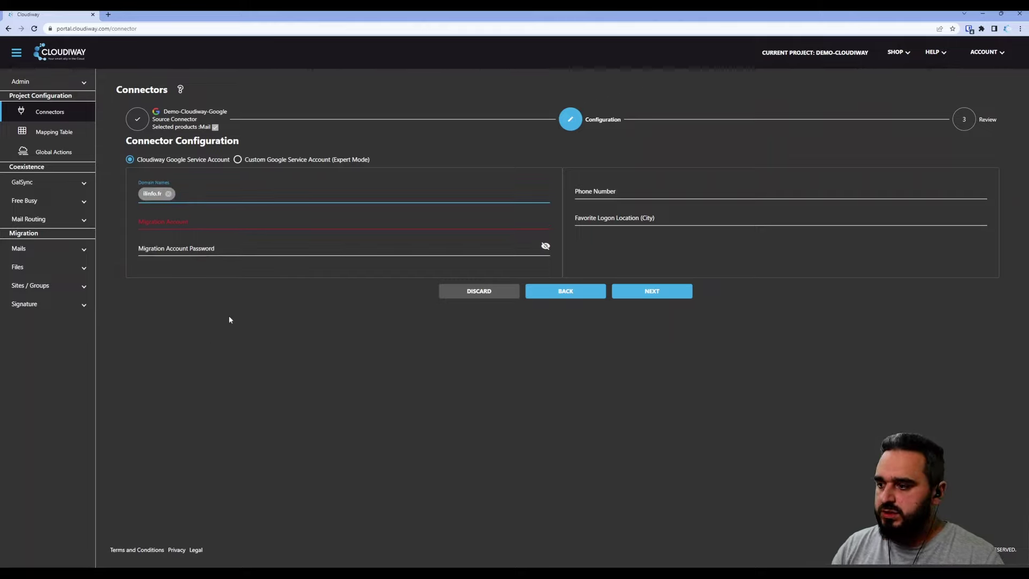
{"action": "left_click", "coordinate": [236, 227]}
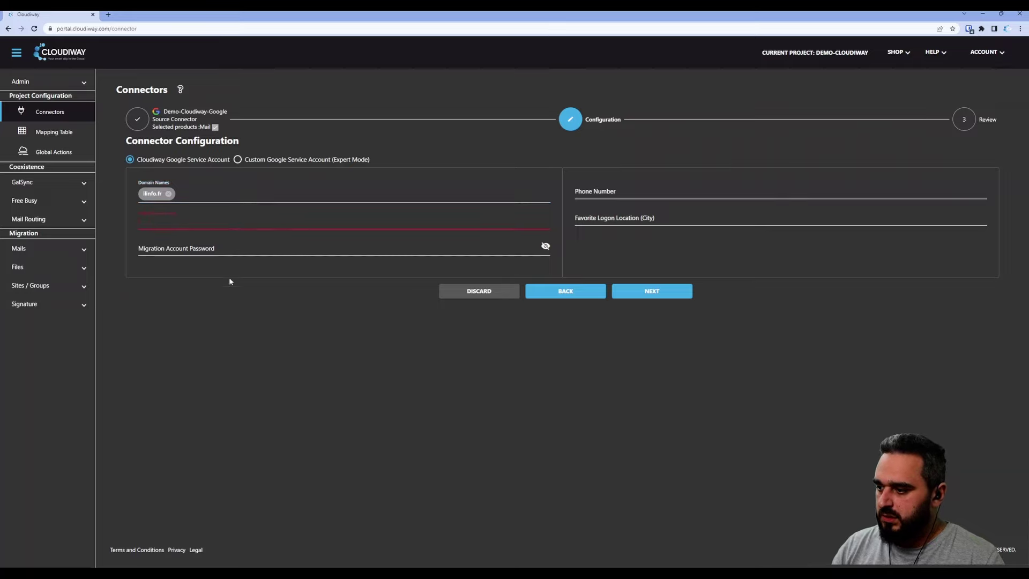
{"action": "key", "text": "ctrl+v"}
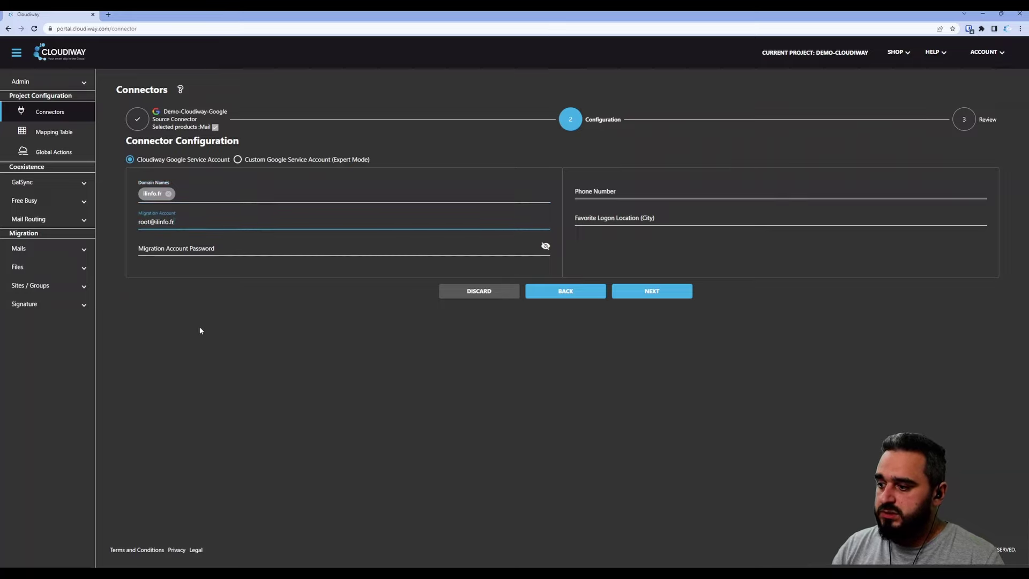
{"action": "left_click", "coordinate": [328, 249]}
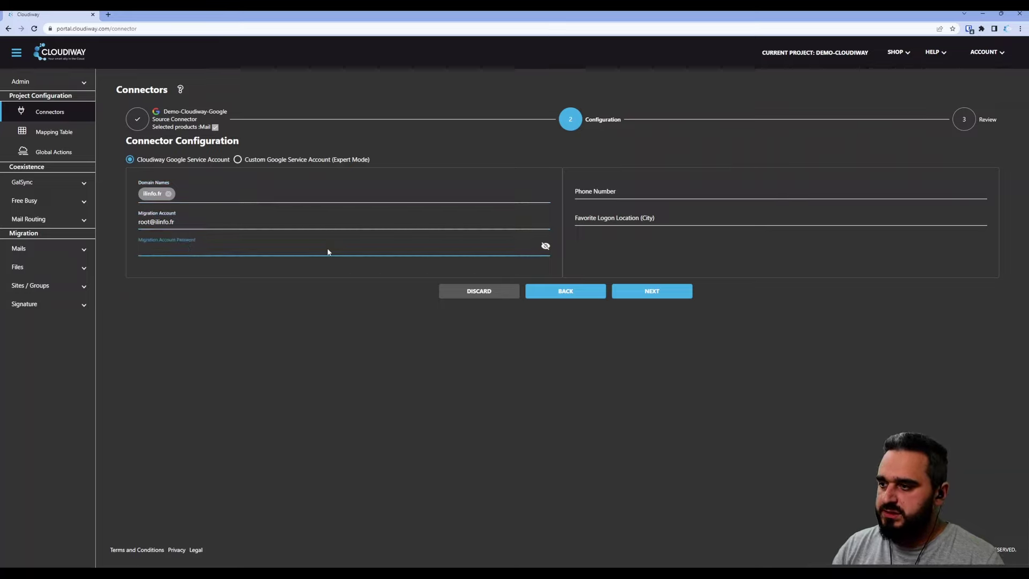
{"action": "key", "text": "ctrl+v"}
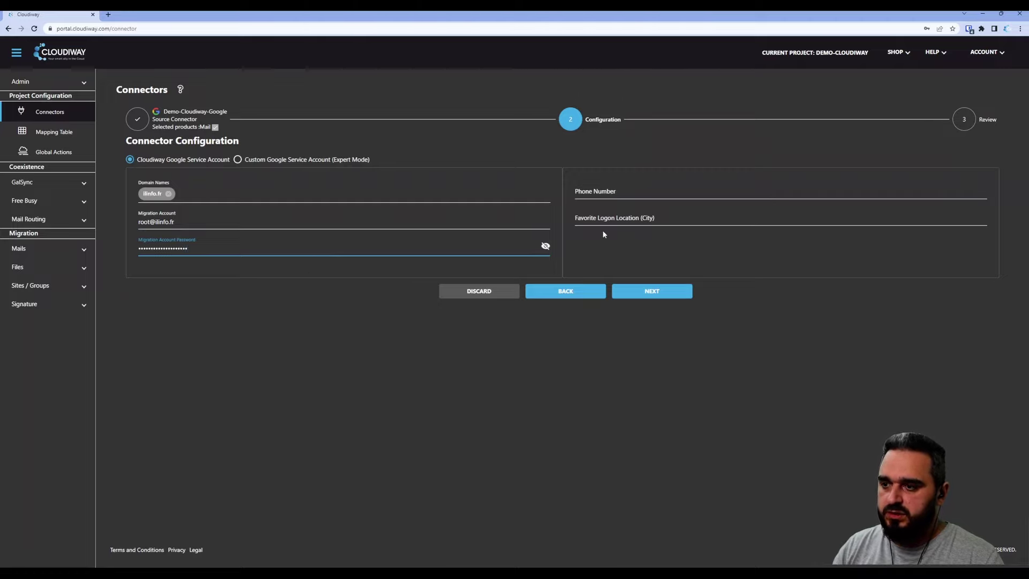
{"action": "left_click", "coordinate": [657, 291]}
{"action": "left_click", "coordinate": [655, 313]}
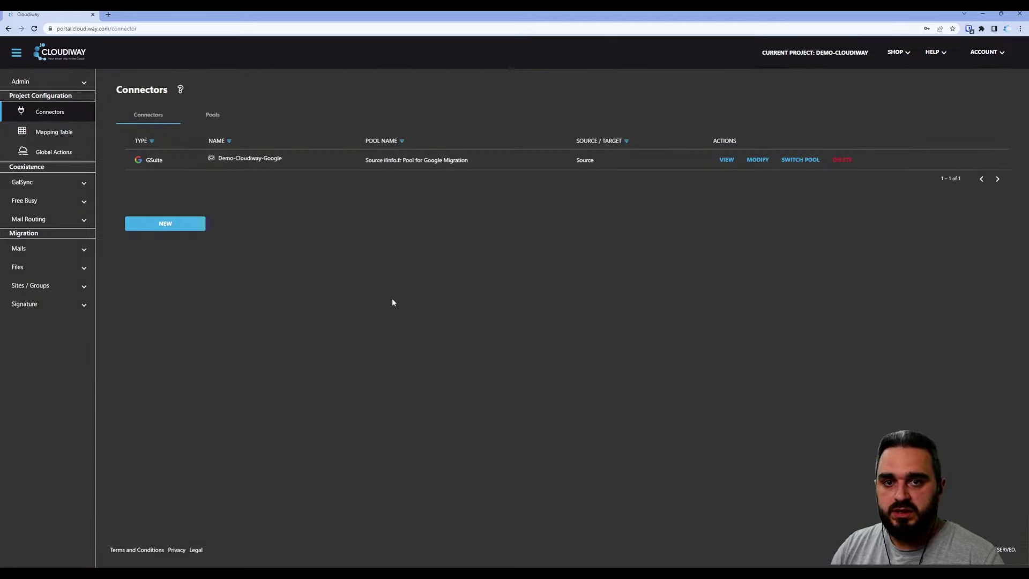
- Start a second connector of type Office365, set as Target with Mail, named Demo-Cloudiway-O365
{"action": "left_click", "coordinate": [166, 221]}
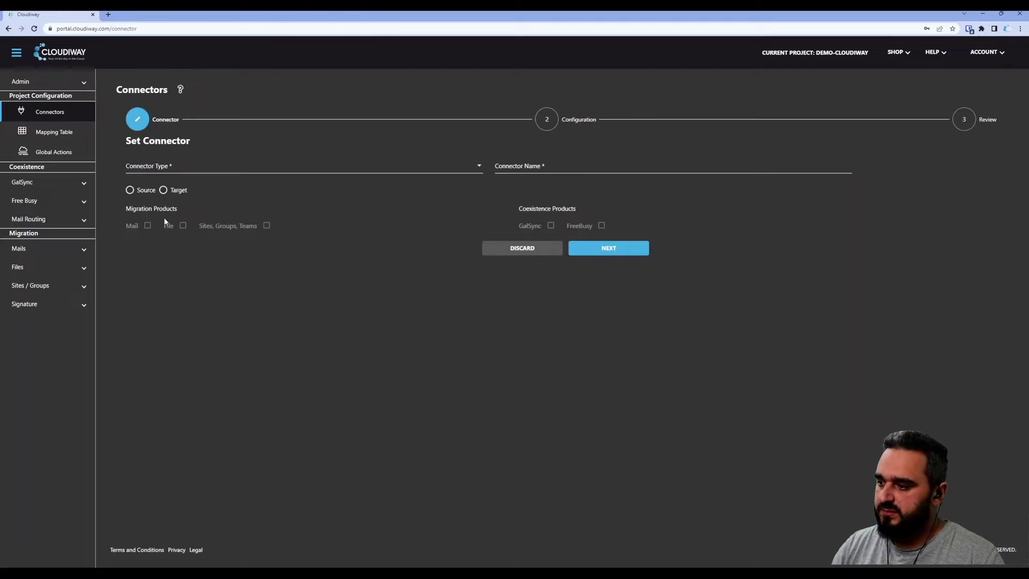
{"action": "left_click", "coordinate": [212, 173]}
{"action": "left_click", "coordinate": [211, 186]}
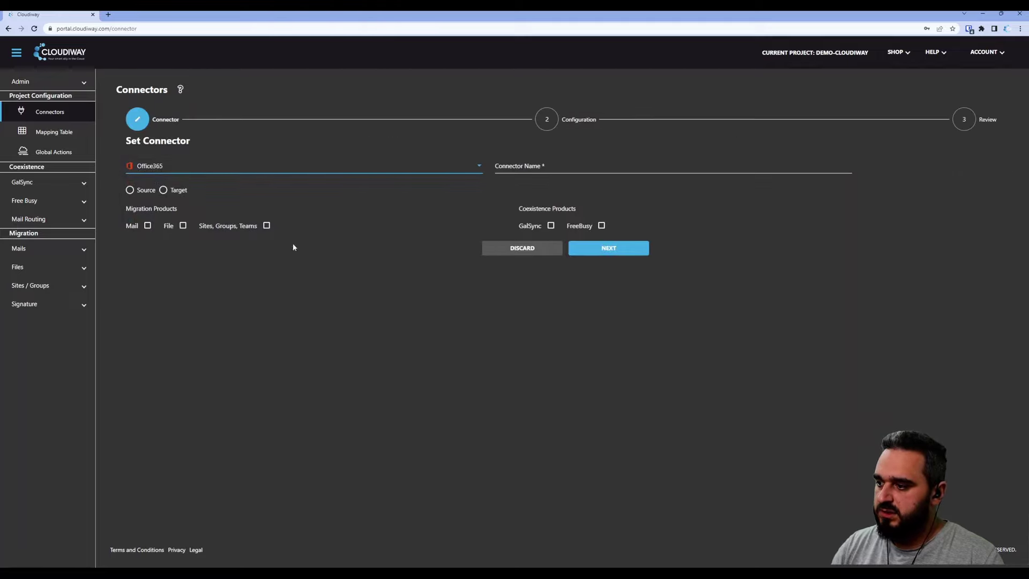
{"action": "left_click", "coordinate": [164, 191]}
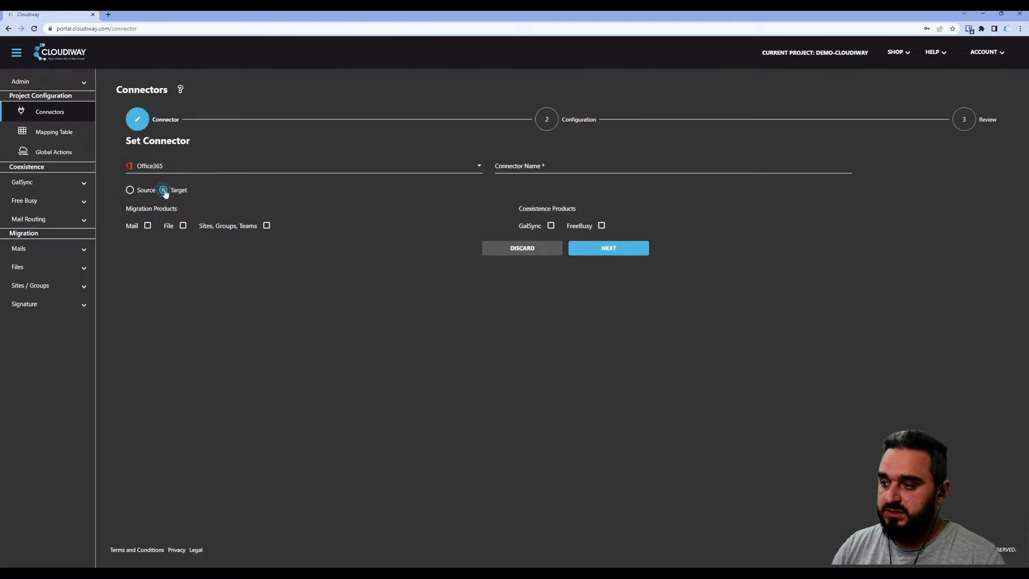
{"action": "left_click", "coordinate": [148, 226]}
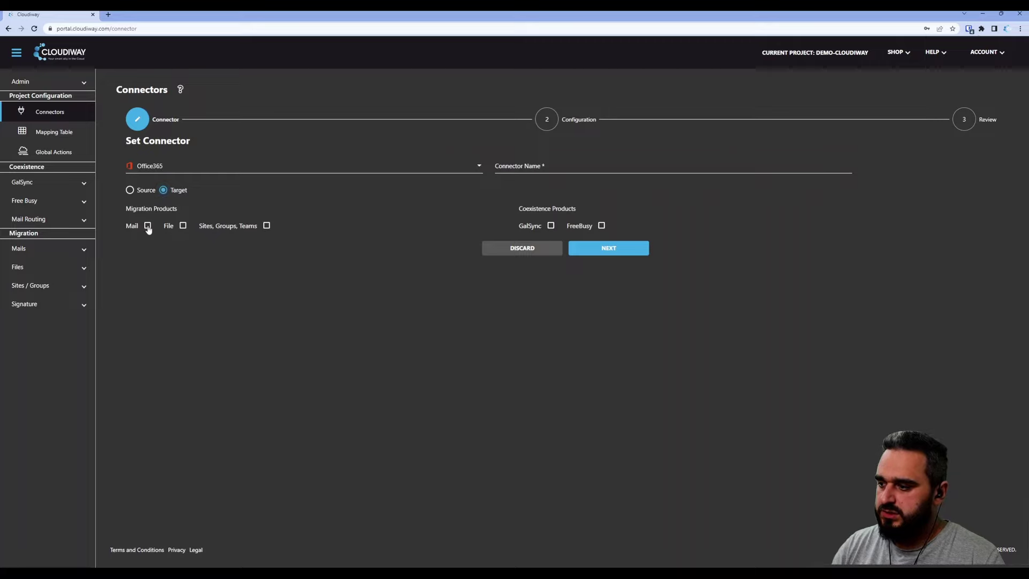
{"action": "left_click", "coordinate": [525, 170]}
{"action": "type", "text": "Demo-Clou"}
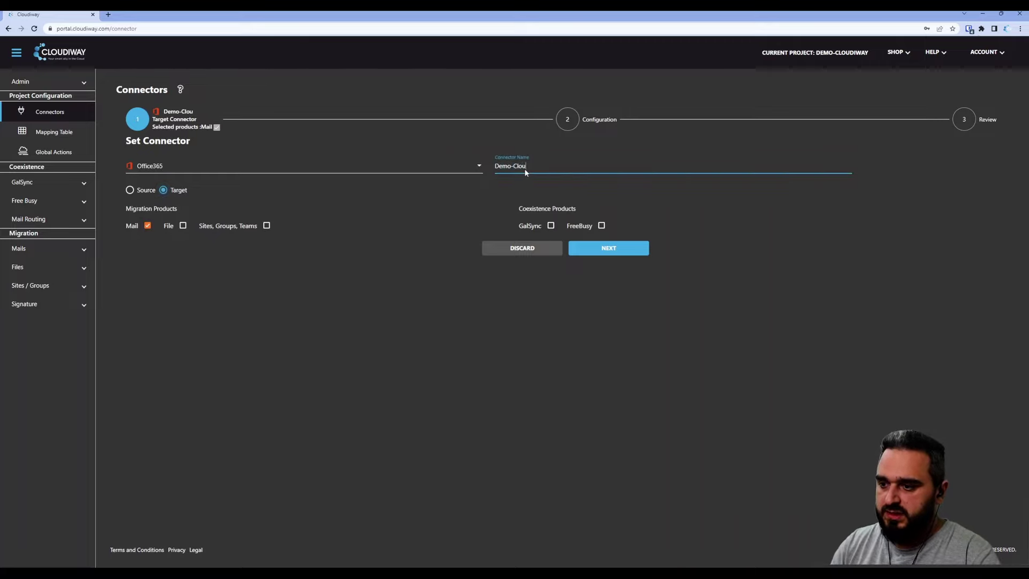
{"action": "type", "text": "diway-"}
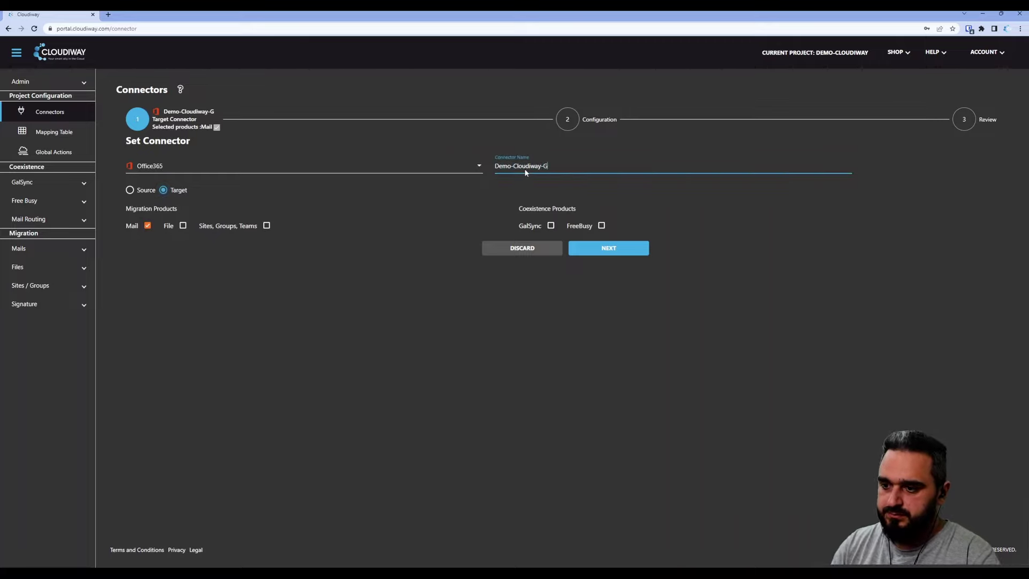
{"action": "type", "text": "O365"}
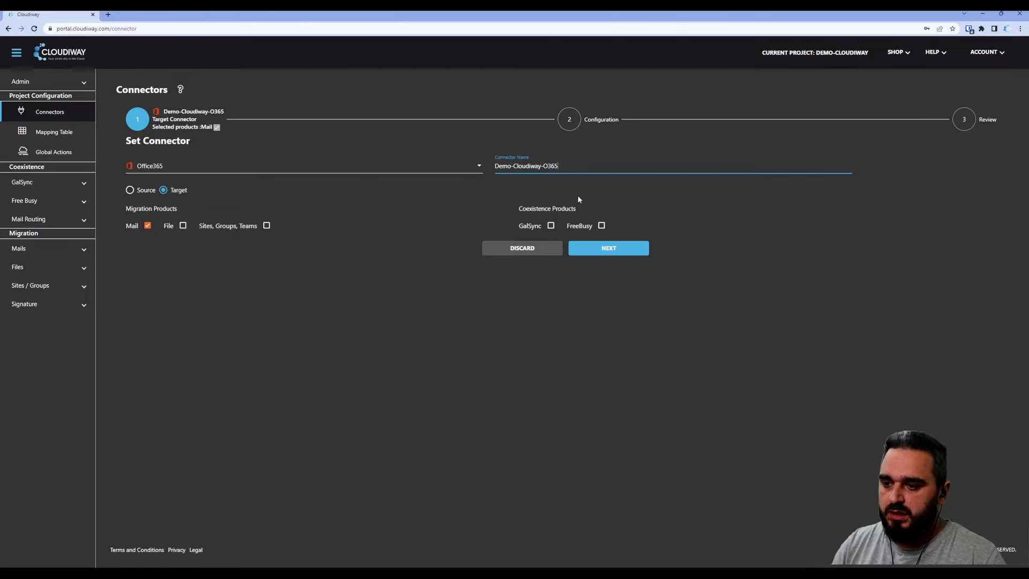
- Enter the tenant admin e-mail and password, grant admin consent, and accept the Microsoft permissions
{"action": "left_click", "coordinate": [604, 248]}
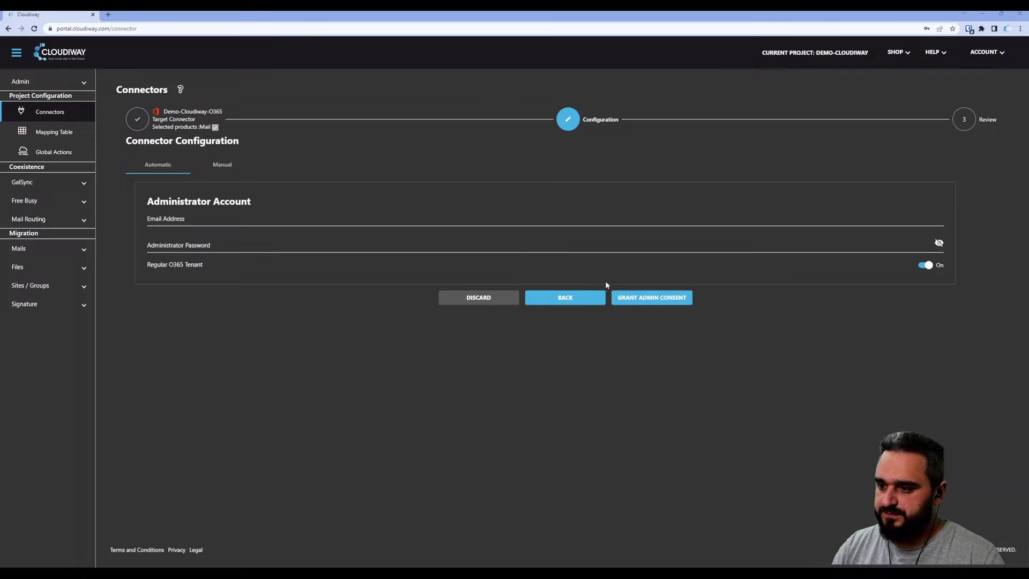
{"action": "left_click", "coordinate": [605, 221]}
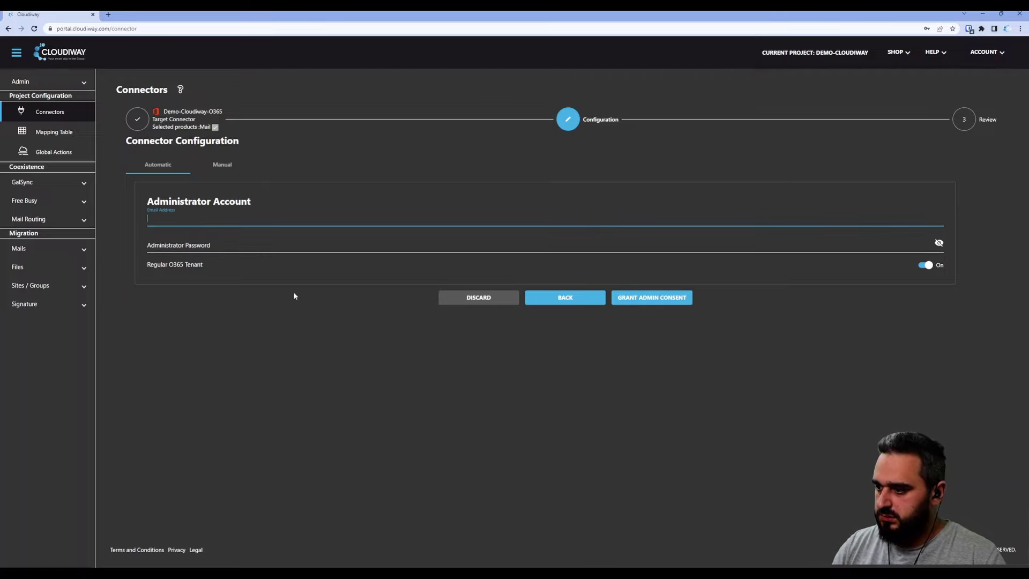
{"action": "key", "text": "ctrl+v"}
{"action": "left_click", "coordinate": [345, 247]}
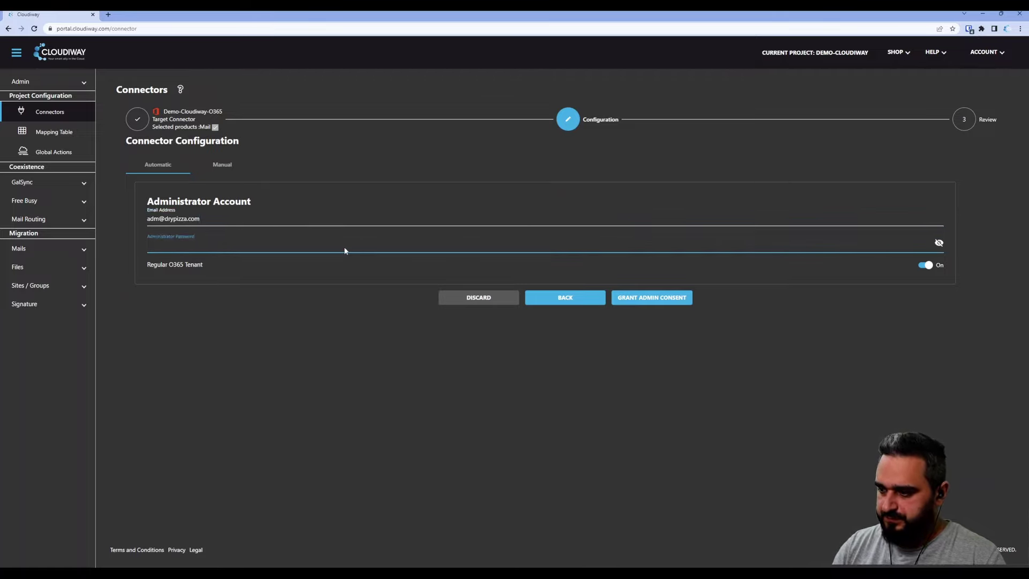
{"action": "key", "text": "ctrl+v"}
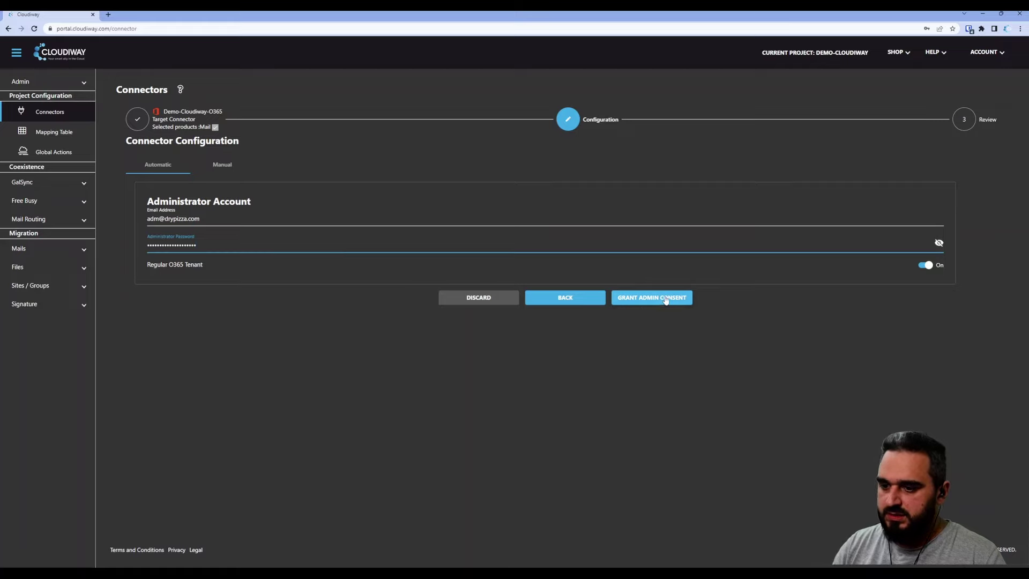
{"action": "left_click", "coordinate": [663, 299]}
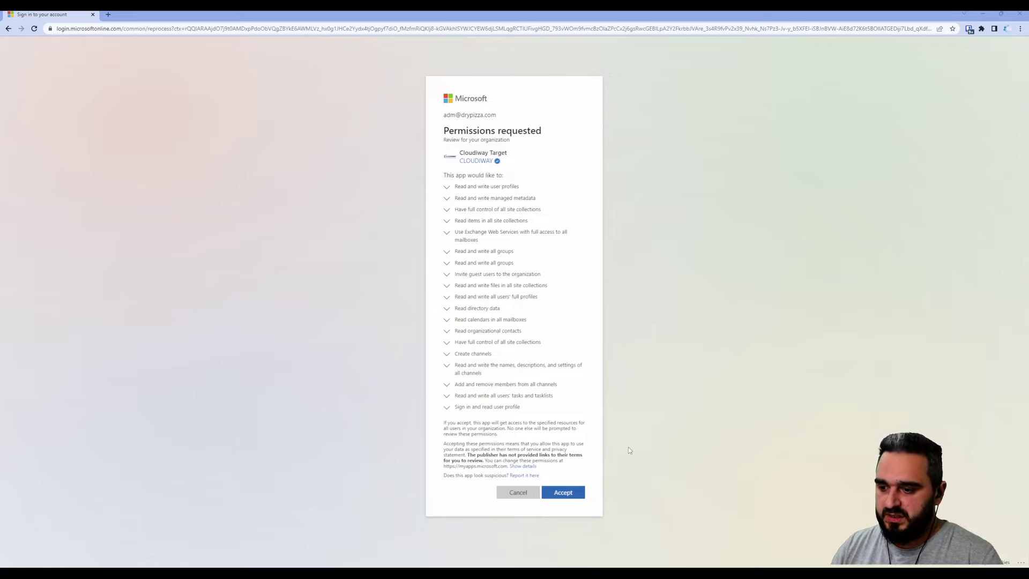
{"action": "left_click", "coordinate": [562, 491]}
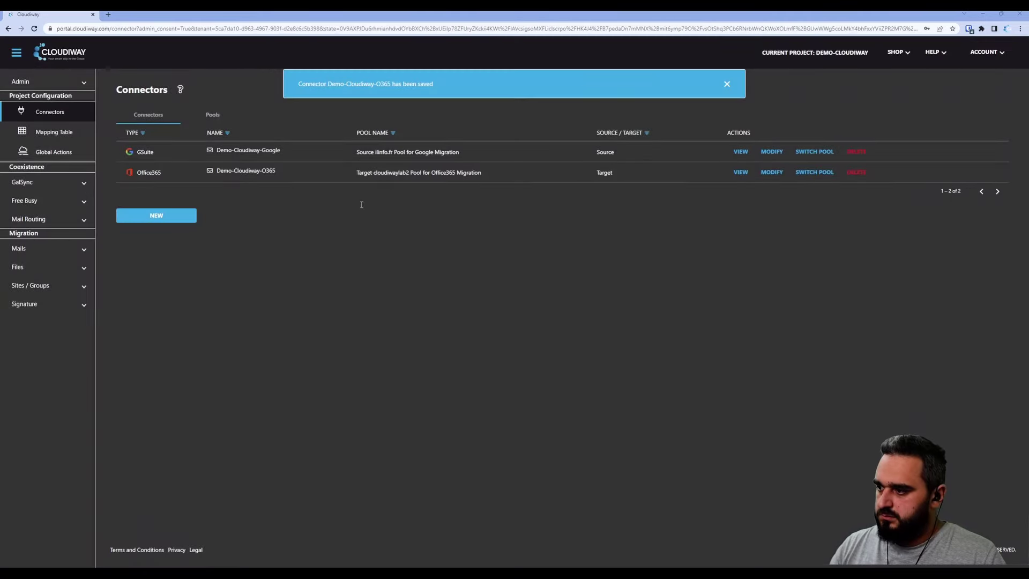
- Open Mails > User Mailboxes and choose Get List from the Migration actions
{"action": "left_click", "coordinate": [62, 249]}
{"action": "left_click", "coordinate": [70, 307]}
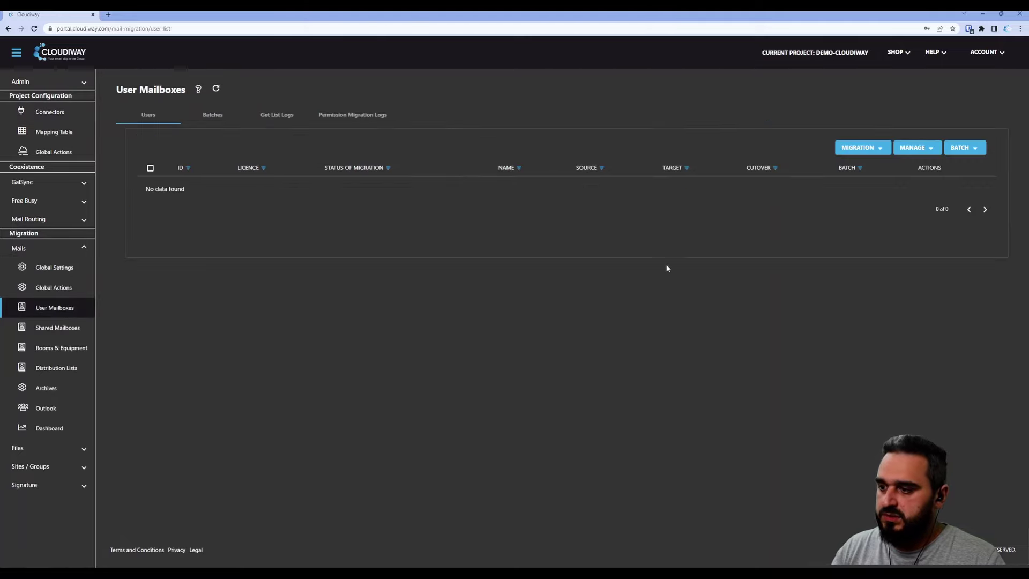
{"action": "left_click", "coordinate": [862, 149]}
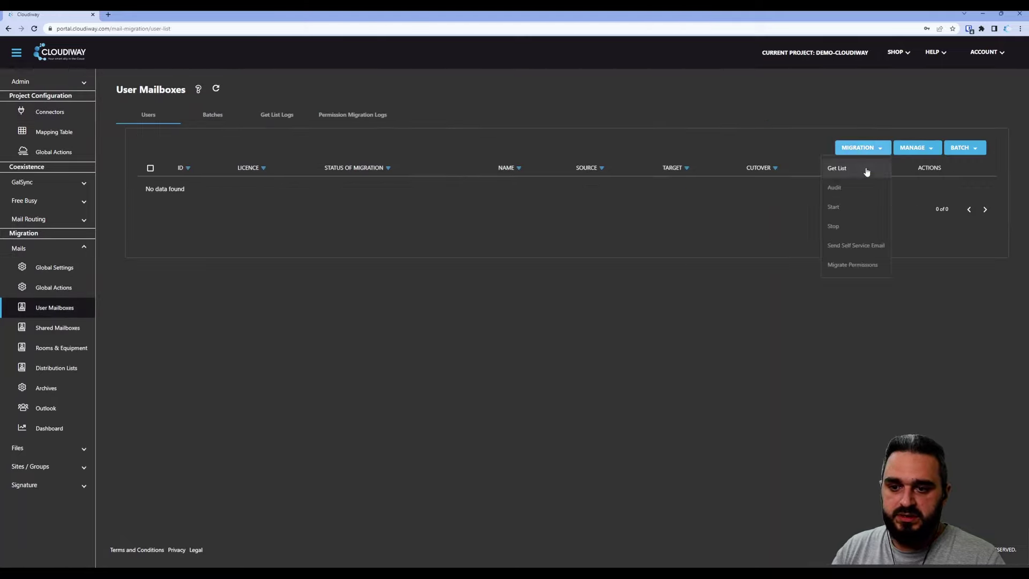
{"action": "left_click", "coordinate": [865, 169]}
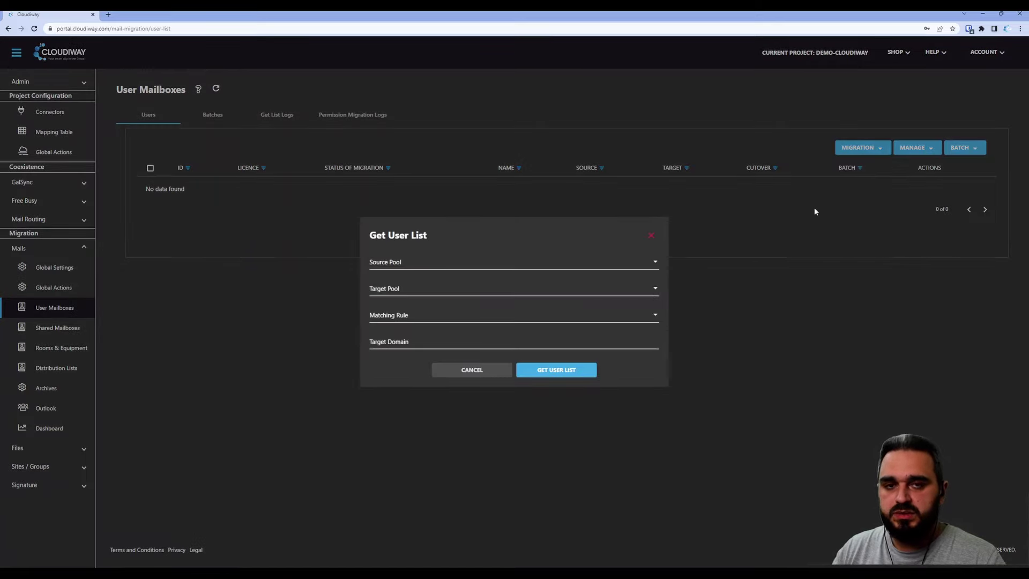
- Fetch users from the Google source pool to the Office365 target pool using Mail Exact Match, then refresh the list
{"action": "left_click", "coordinate": [585, 266]}
{"action": "left_click", "coordinate": [481, 263]}
{"action": "left_click", "coordinate": [460, 294]}
{"action": "left_click", "coordinate": [471, 289]}
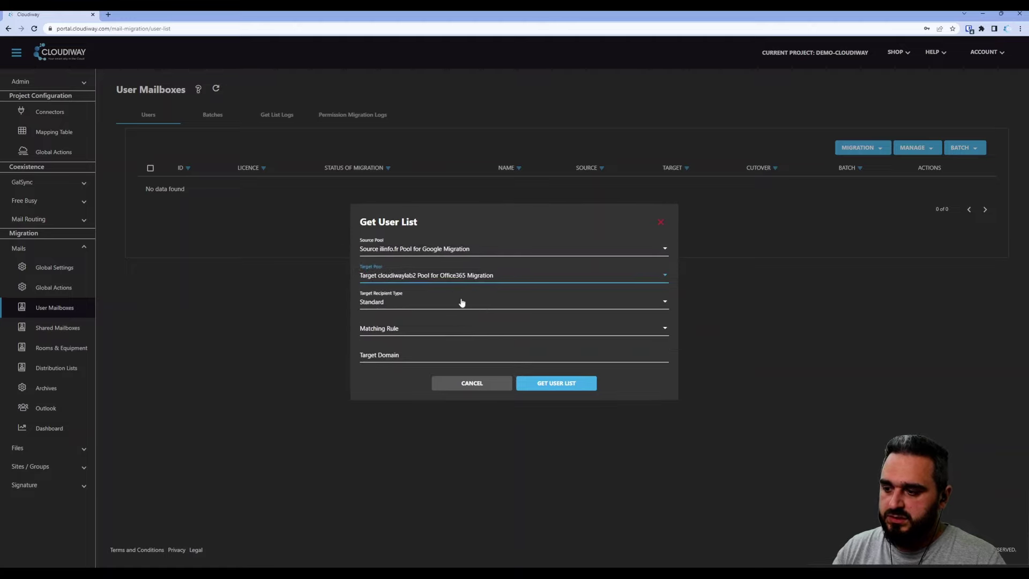
{"action": "left_click", "coordinate": [412, 331]}
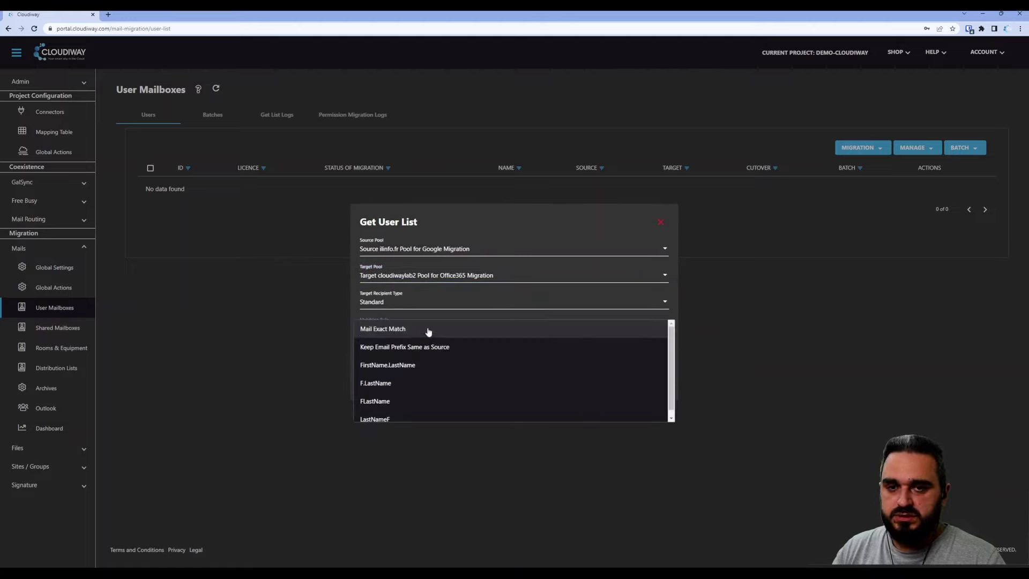
{"action": "left_click", "coordinate": [428, 330]}
{"action": "left_click", "coordinate": [571, 374]}
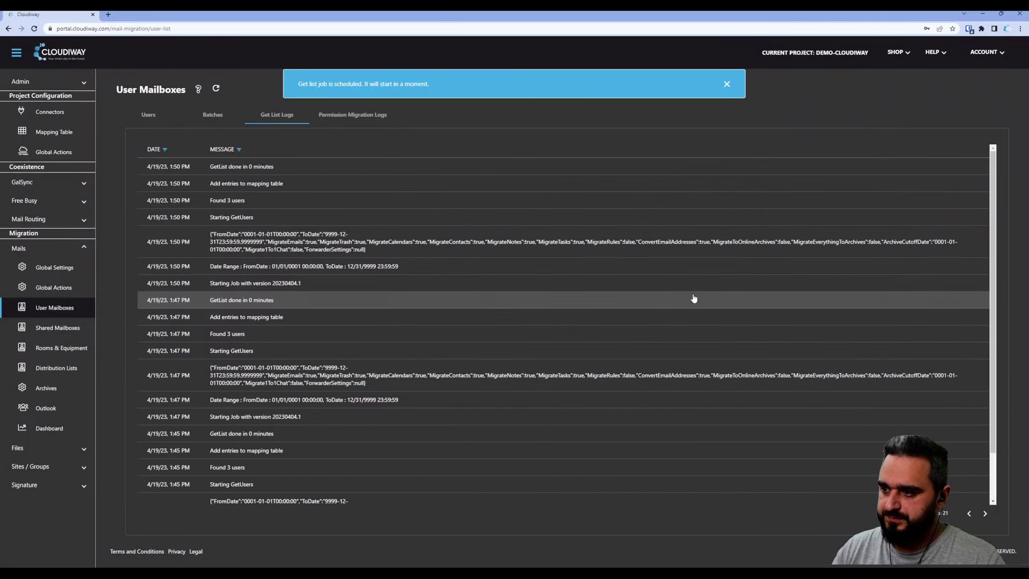
{"action": "left_click", "coordinate": [159, 119]}
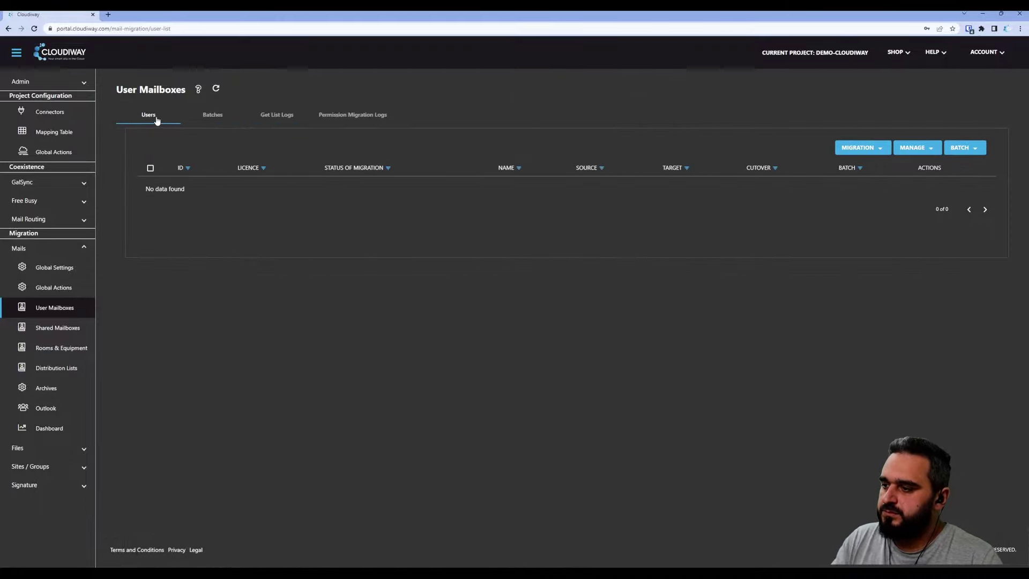
{"action": "left_click", "coordinate": [216, 90]}
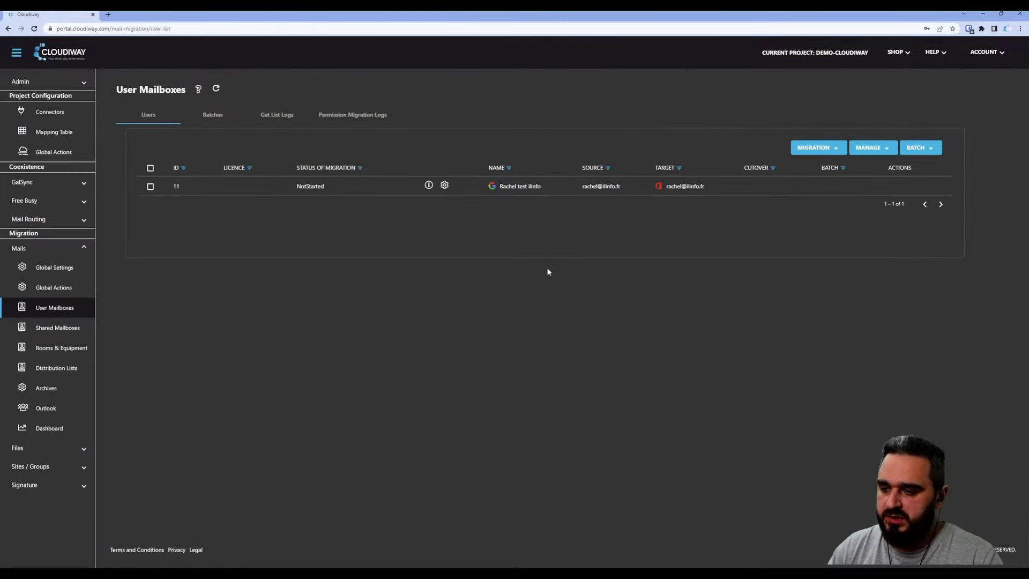
- Replace the imported user's Target Email with their Office365 tenant address and save the edit
{"action": "left_click", "coordinate": [552, 191]}
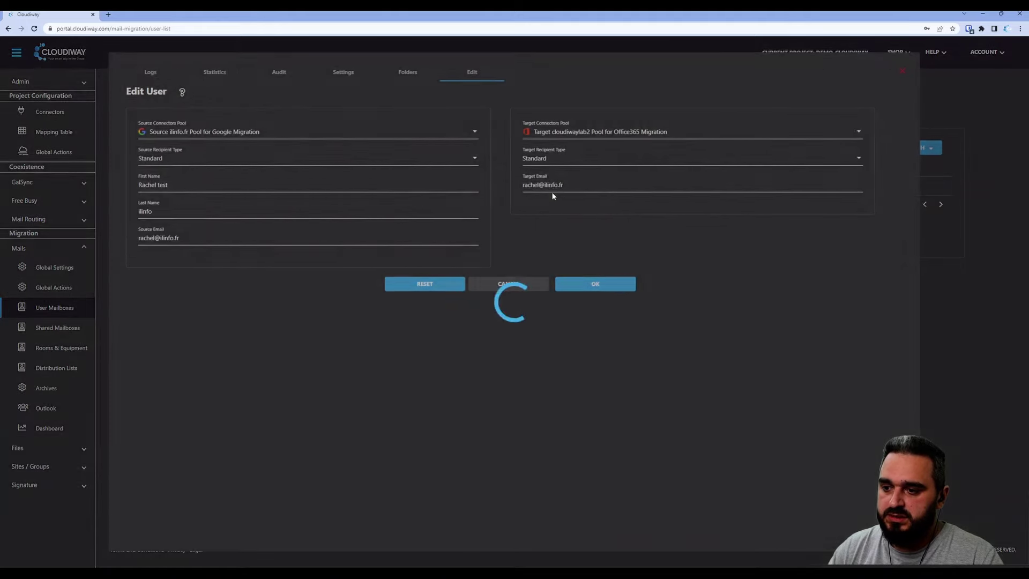
{"action": "left_click", "coordinate": [589, 185]}
{"action": "key", "text": "ctrl+a"}
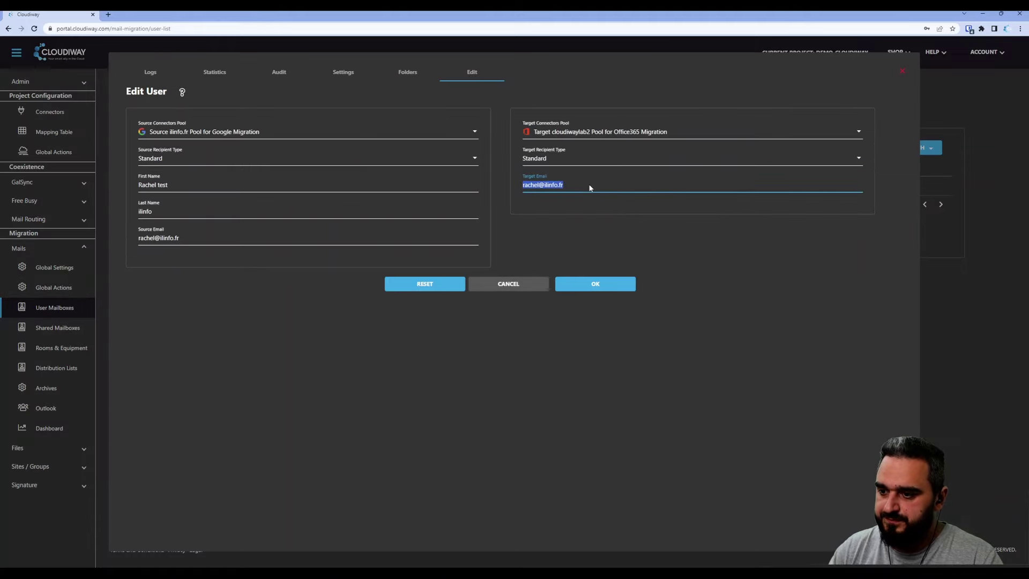
{"action": "key", "text": "ctrl+v"}
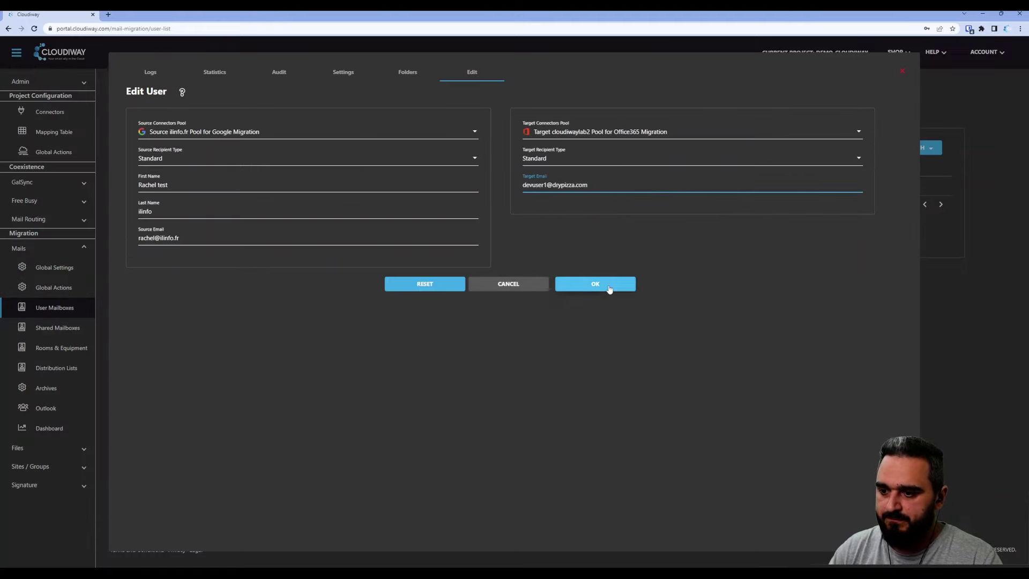
{"action": "left_click", "coordinate": [594, 284]}
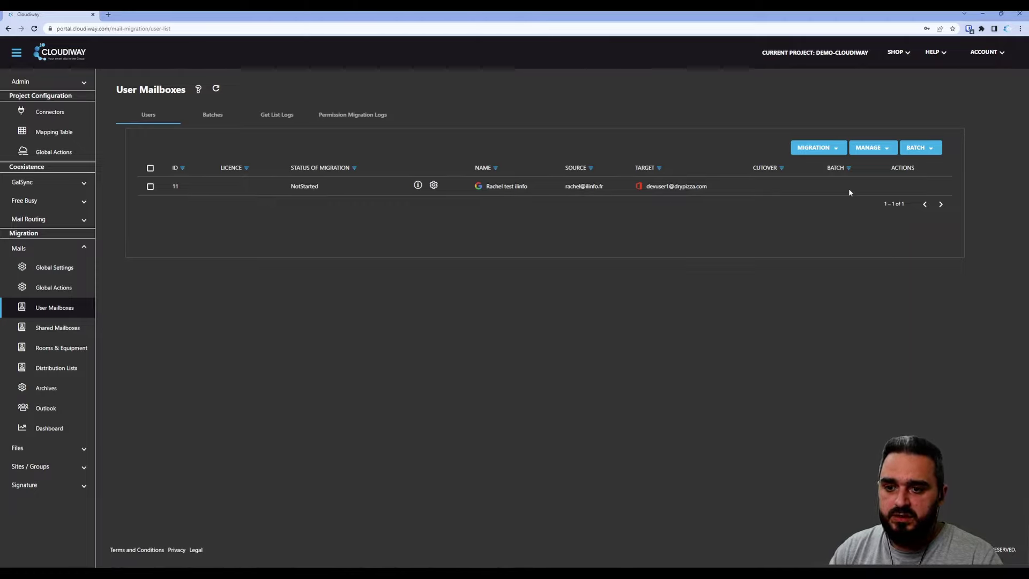
- Start the selected user's mailbox migration, check its Statistics, then view the mail migration Dashboard
{"action": "left_click", "coordinate": [150, 187]}
{"action": "left_click", "coordinate": [834, 148]}
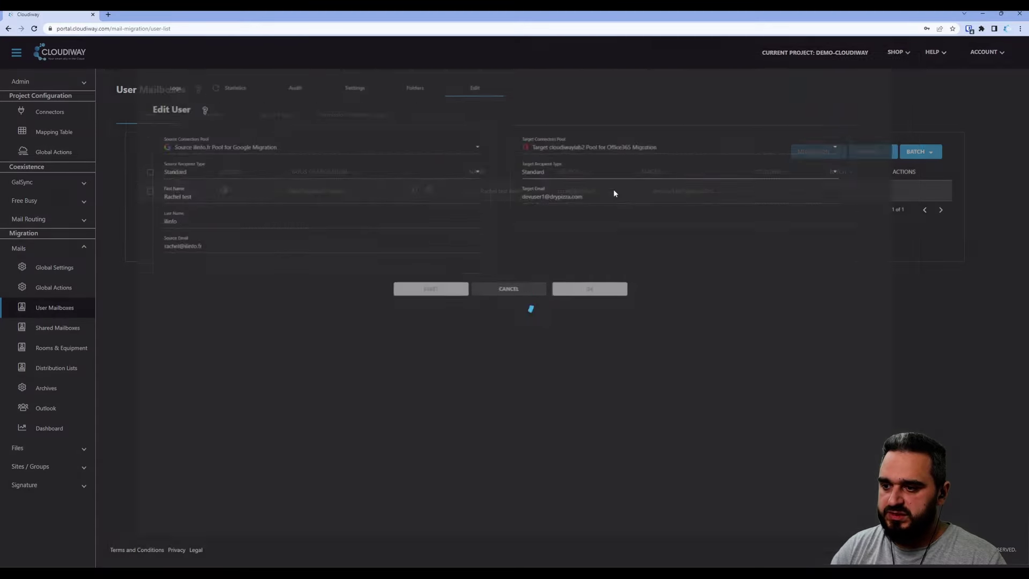
{"action": "left_click", "coordinate": [215, 72]}
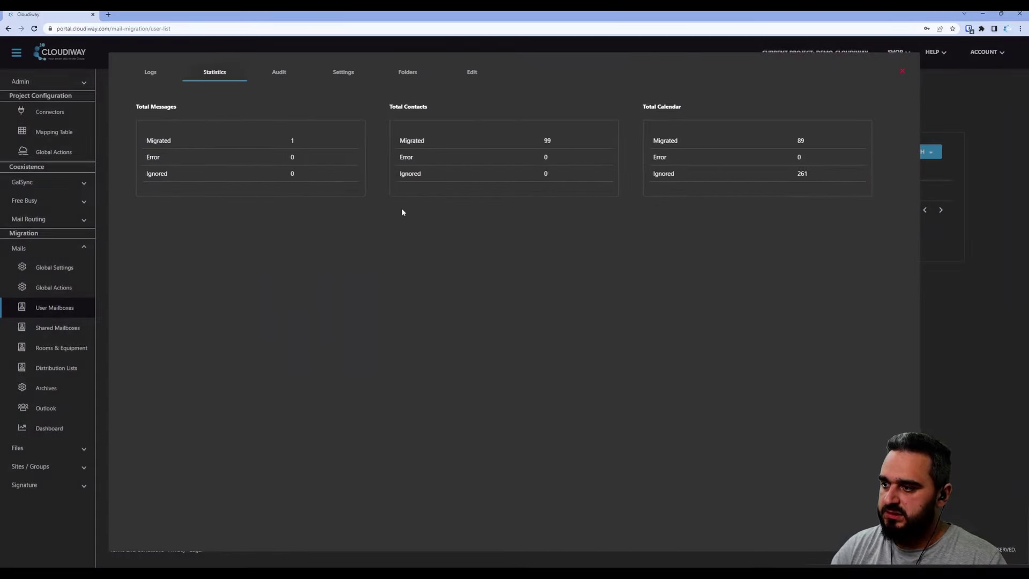
{"action": "left_click", "coordinate": [902, 70]}
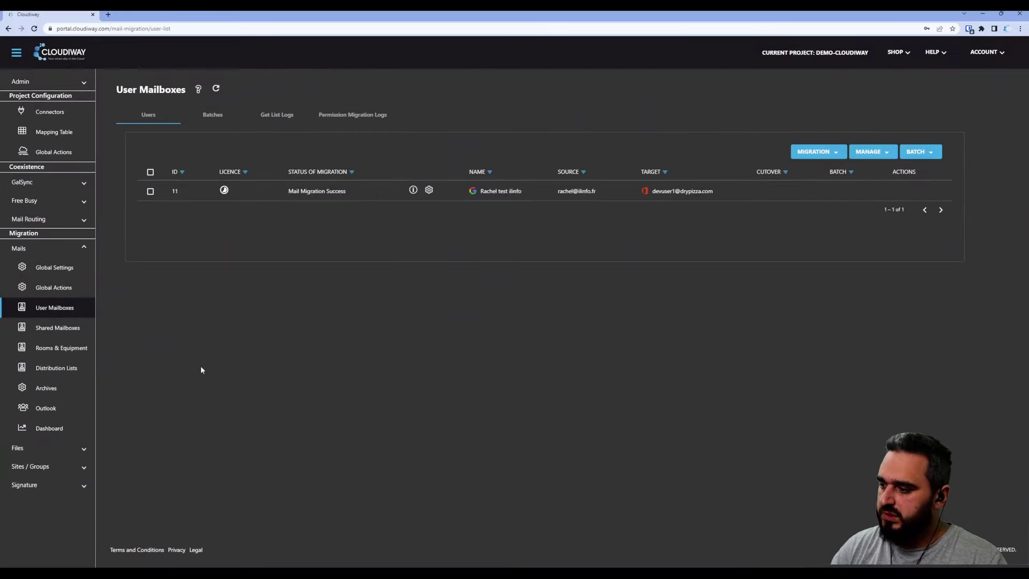
{"action": "left_click", "coordinate": [71, 428]}
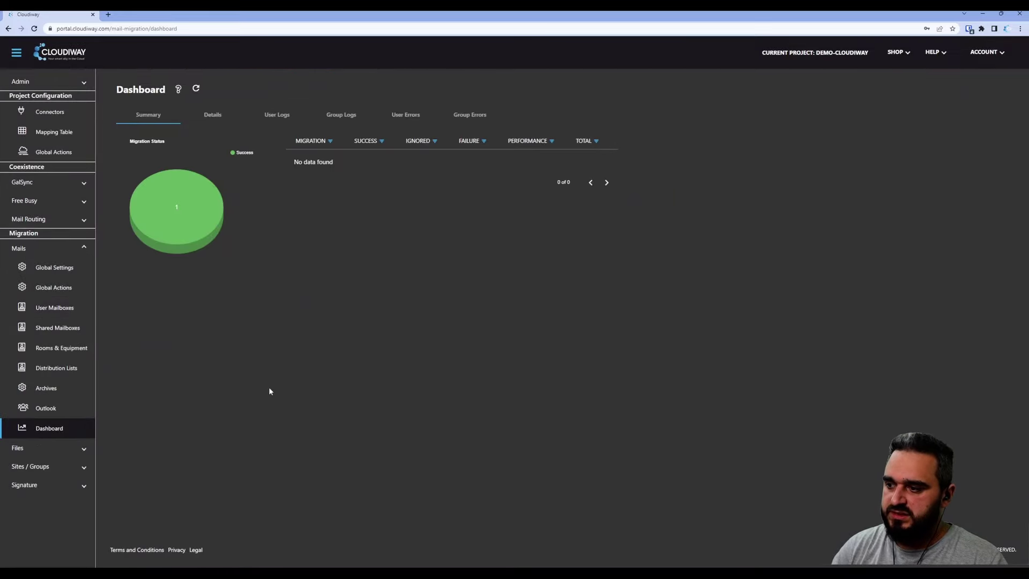